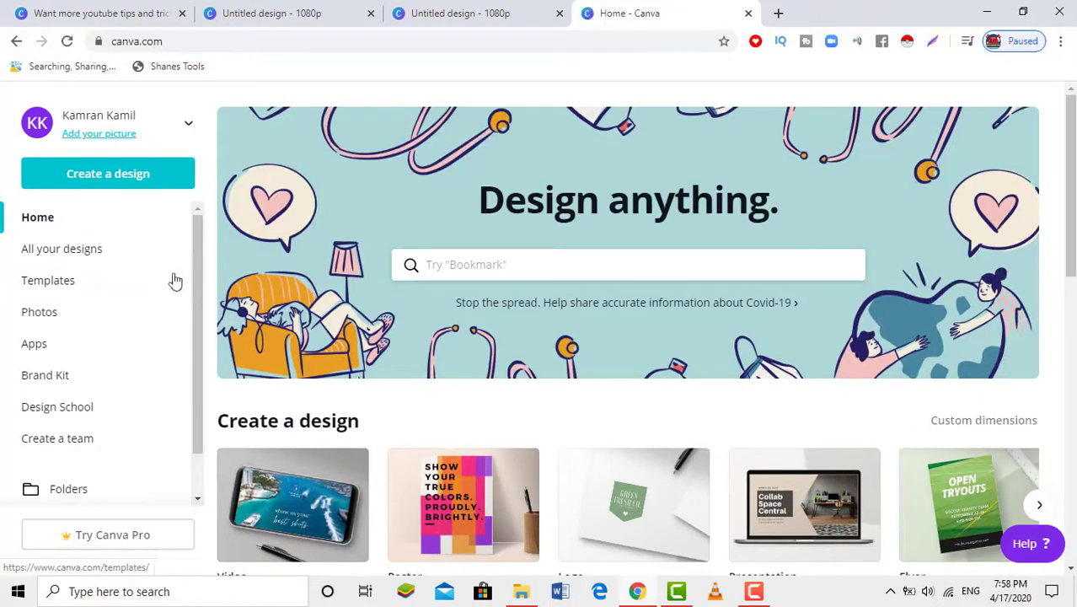
Step: Create a new blank design of the Youtube Intro type, searching the design types for "youtube intro"
{"action": "left_click", "coordinate": [125, 192]}
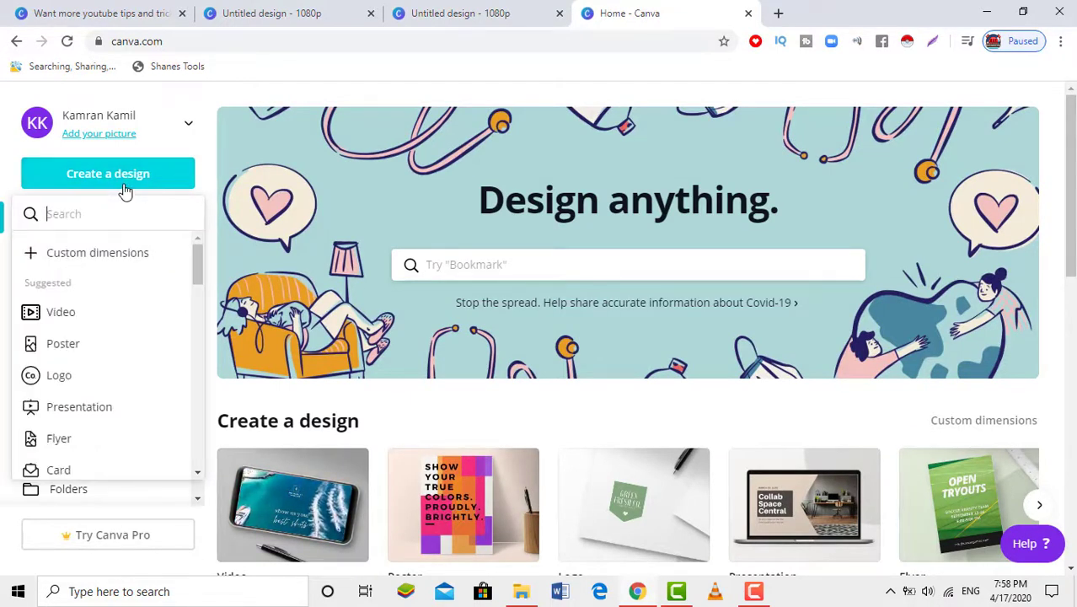
{"action": "type", "text": "youtube "}
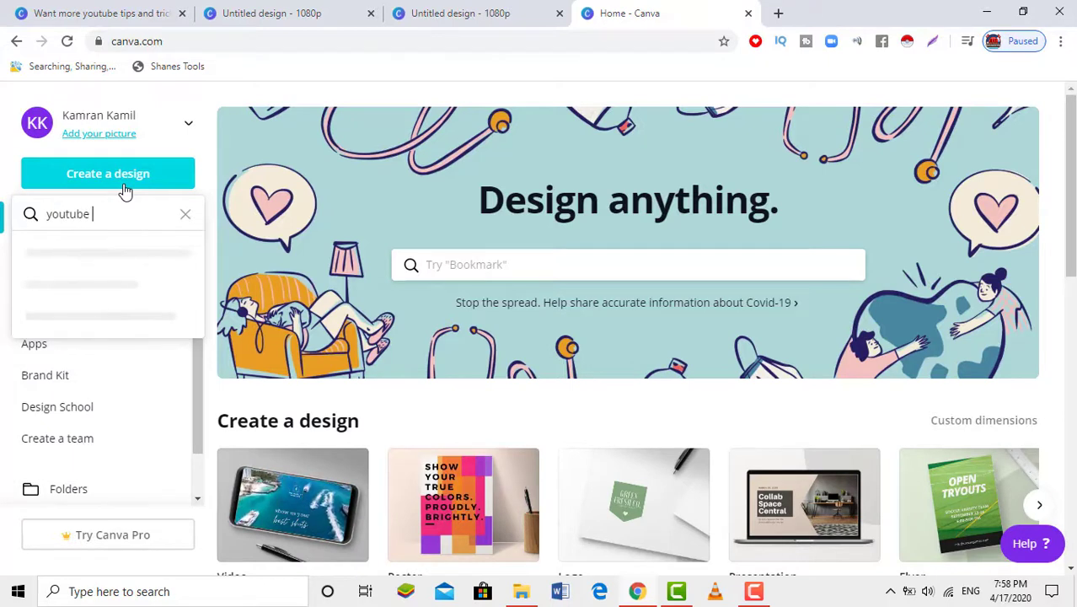
{"action": "type", "text": "intro"}
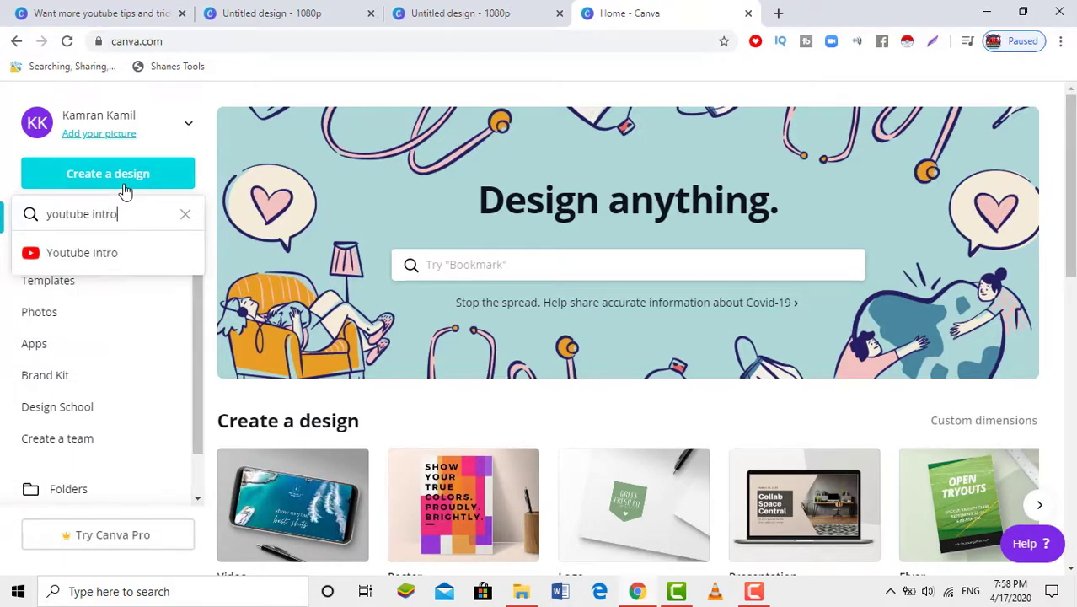
{"action": "left_click", "coordinate": [109, 260]}
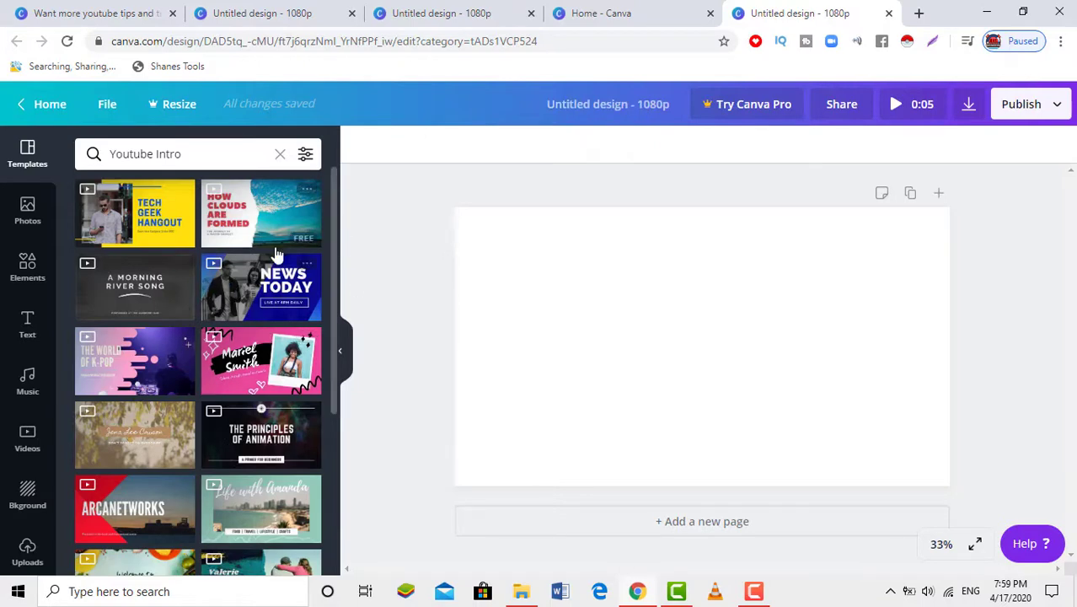
Step: Apply the black and purple "Becoming an Animation Designer" template to the blank page and open the download options
{"action": "left_click_drag", "start_coordinate": [336, 234], "coordinate": [335, 603]}
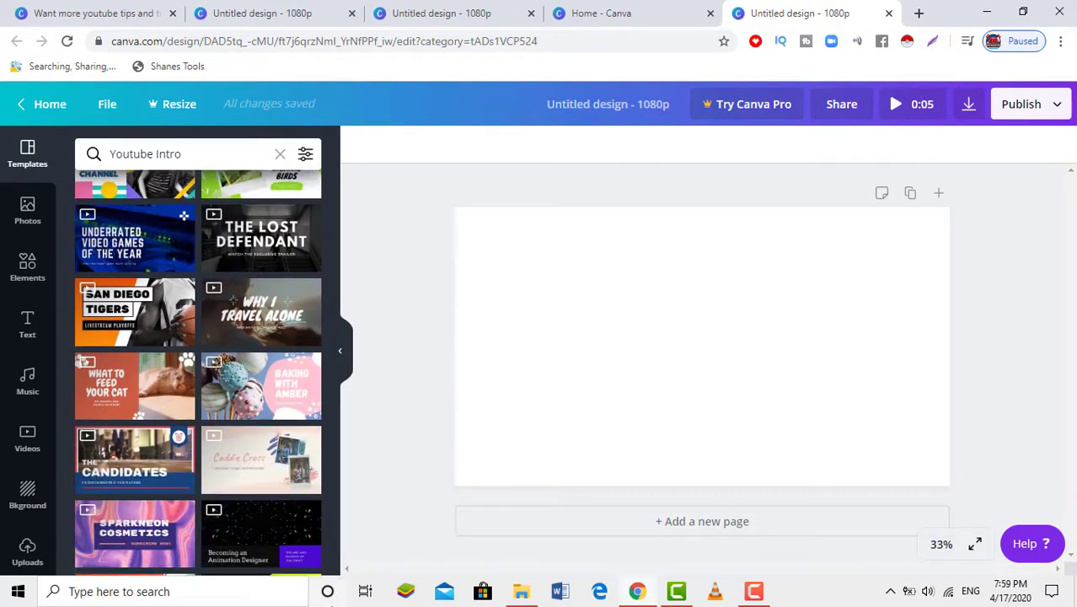
{"action": "left_click_drag", "start_coordinate": [259, 542], "coordinate": [593, 259]}
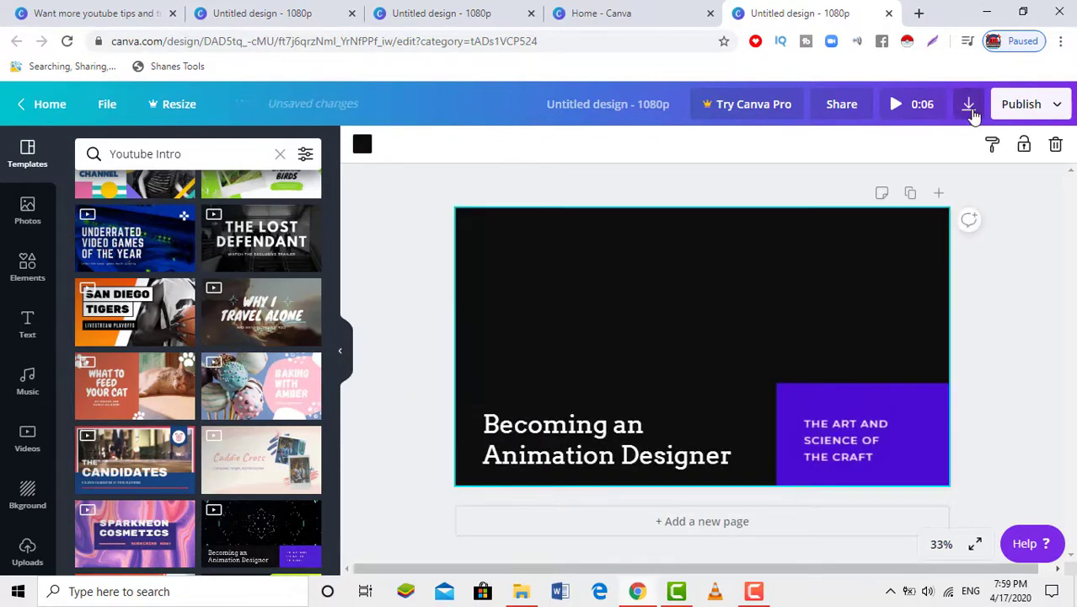
{"action": "left_click", "coordinate": [970, 105]}
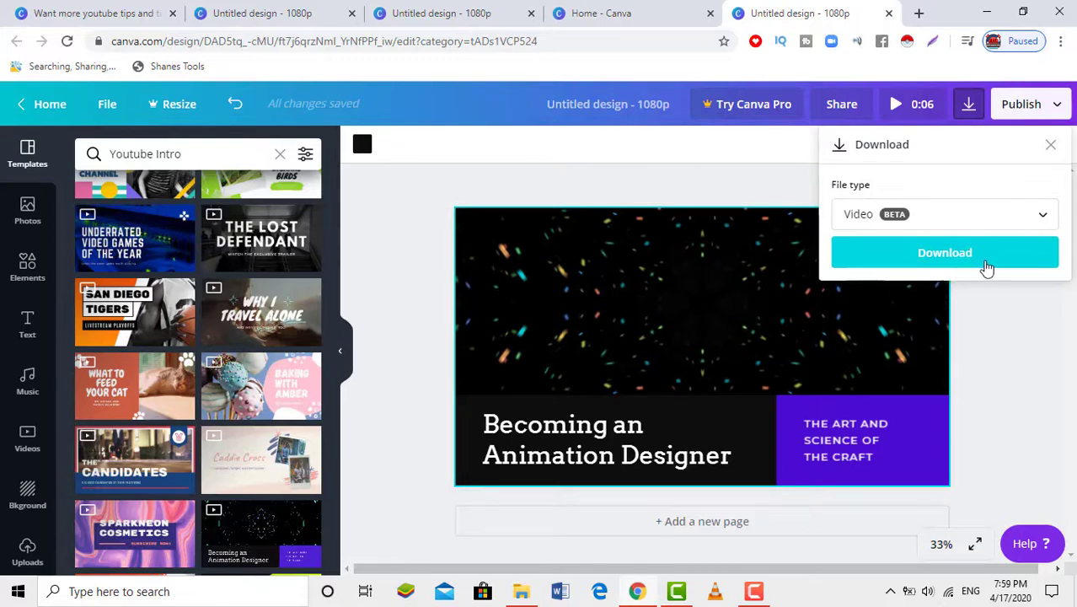
Step: Change the template's main heading to "Becoming an Amazing Youtube"
{"action": "left_click", "coordinate": [645, 426]}
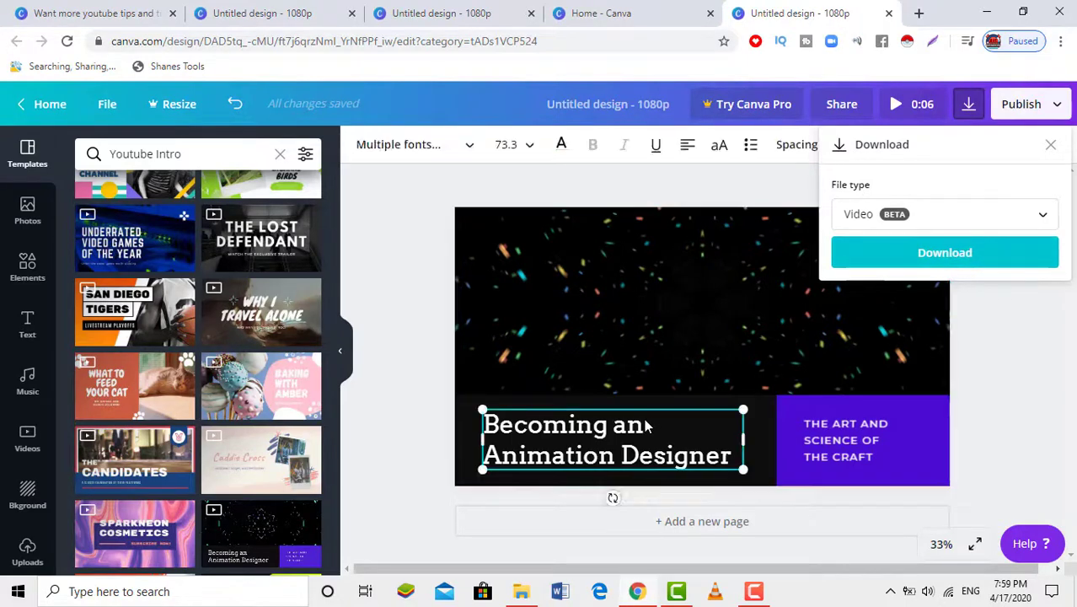
{"action": "left_click", "coordinate": [644, 426]}
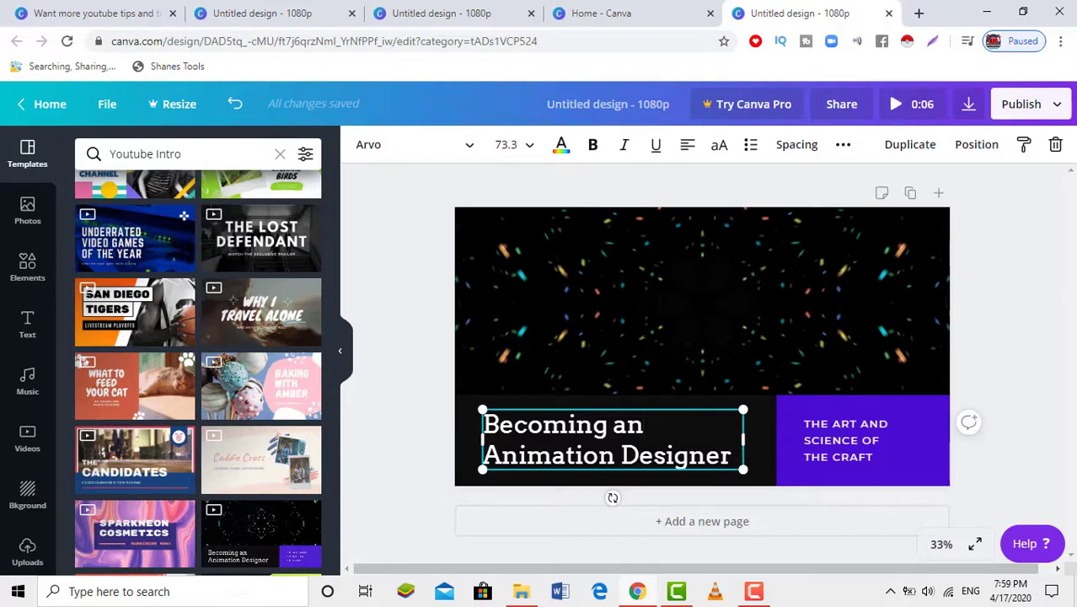
{"action": "key", "text": "BackSpace"}
{"action": "key", "text": "BackSpace"}
{"action": "key", "text": "BackSpace"}
{"action": "key", "text": "BackSpace"}
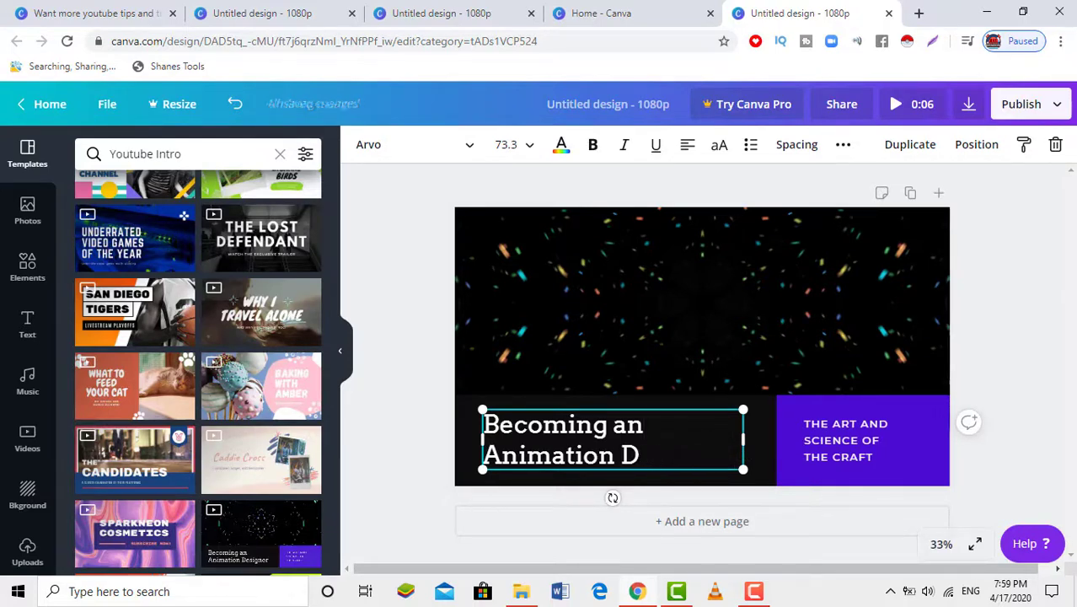
{"action": "key", "text": "BackSpace"}
{"action": "key", "text": "BackSpace"}
{"action": "key", "text": "BackSpace"}
{"action": "key", "text": "BackSpace"}
{"action": "key", "text": "BackSpace"}
{"action": "key", "text": "BackSpace"}
{"action": "key", "text": "BackSpace"}
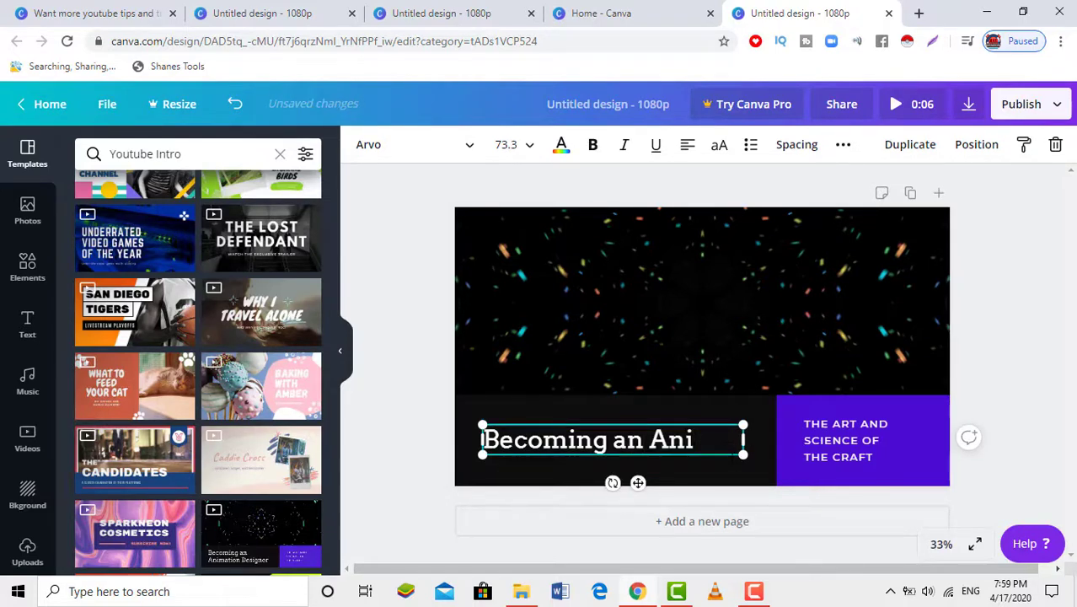
{"action": "type", "text": "mazing y"}
{"action": "key", "text": "BackSpace"}
{"action": "type", "text": "Y"}
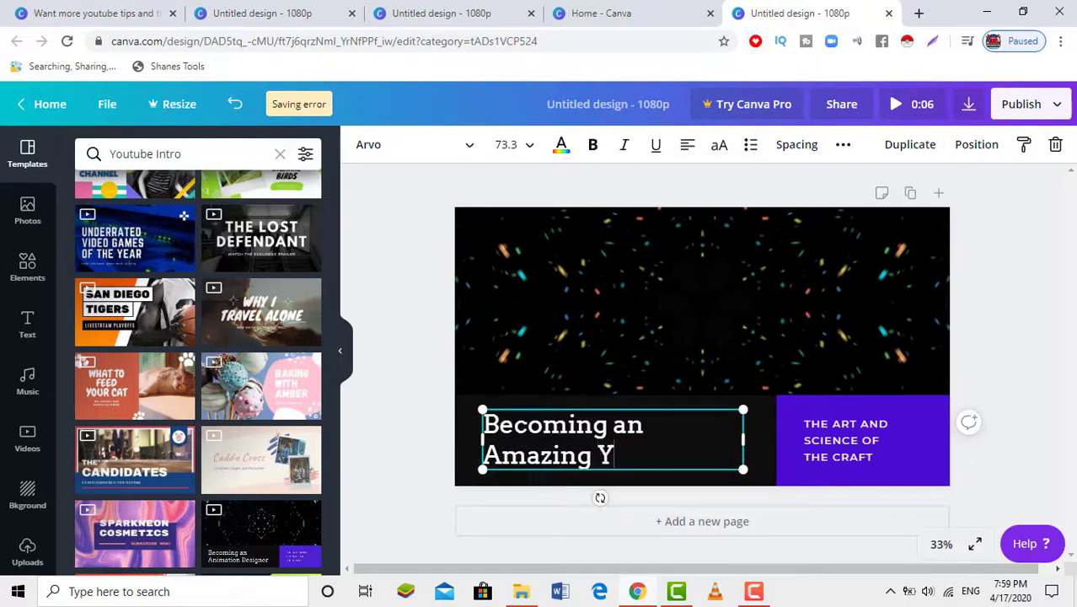
{"action": "type", "text": "outube"}
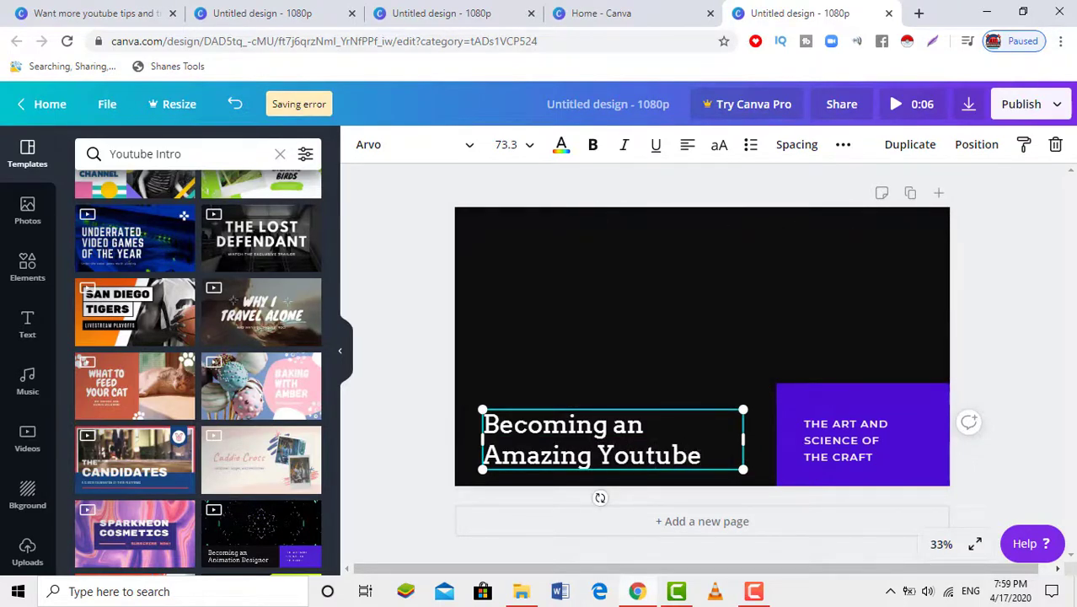
Step: Change the text in the purple box to "THE ART OF YOUTUBE AND THE CRAFT"
{"action": "left_click", "coordinate": [870, 422]}
{"action": "left_click", "coordinate": [873, 429]}
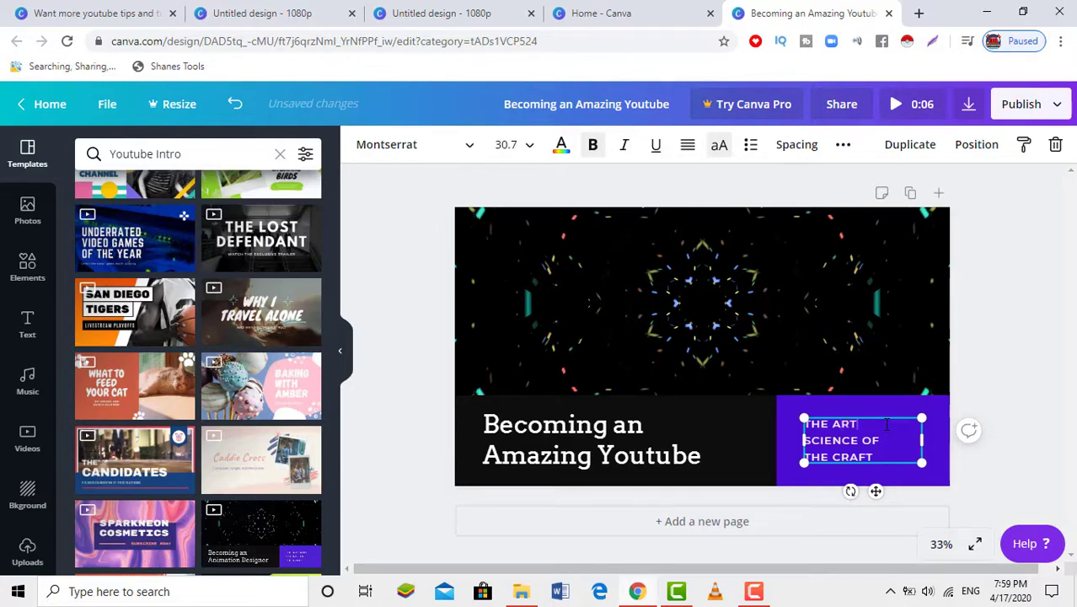
{"action": "type", "text": "OF"}
{"action": "type", "text": "TUBE"}
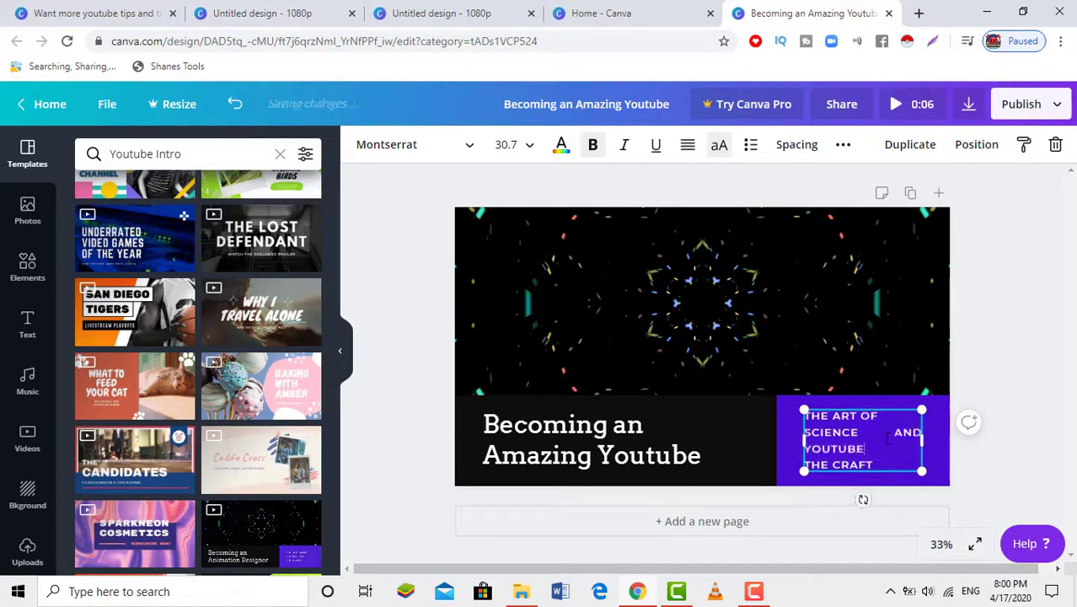
{"action": "key", "text": "BackSpace"}
{"action": "key", "text": "BackSpace"}
{"action": "key", "text": "BackSpace"}
{"action": "key", "text": "BackSpace"}
{"action": "key", "text": "BackSpace"}
{"action": "key", "text": "BackSpace"}
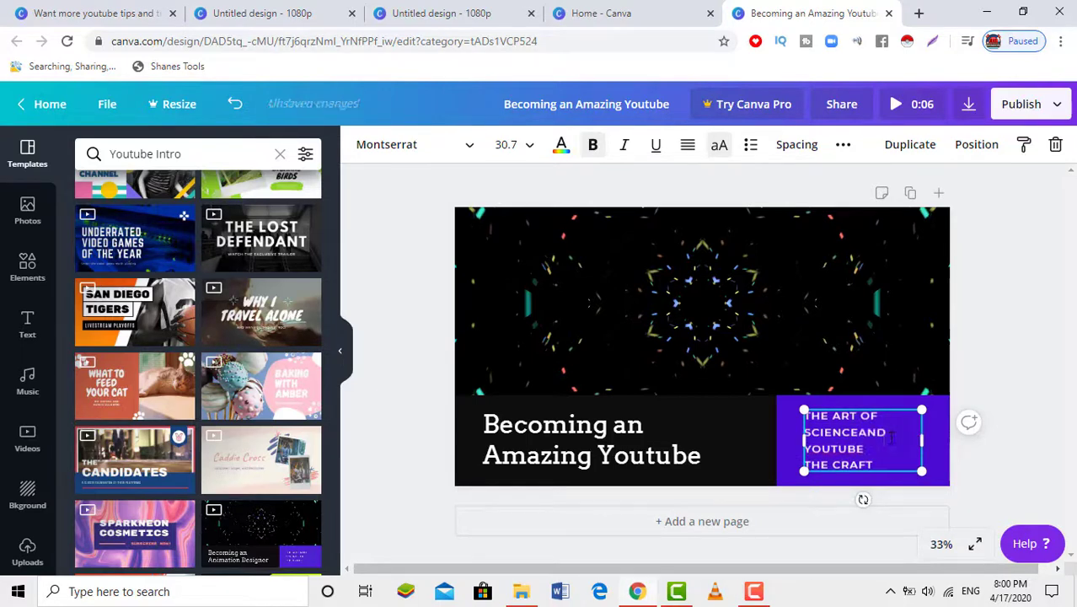
{"action": "key", "text": "Tab"}
{"action": "key", "text": "BackSpace"}
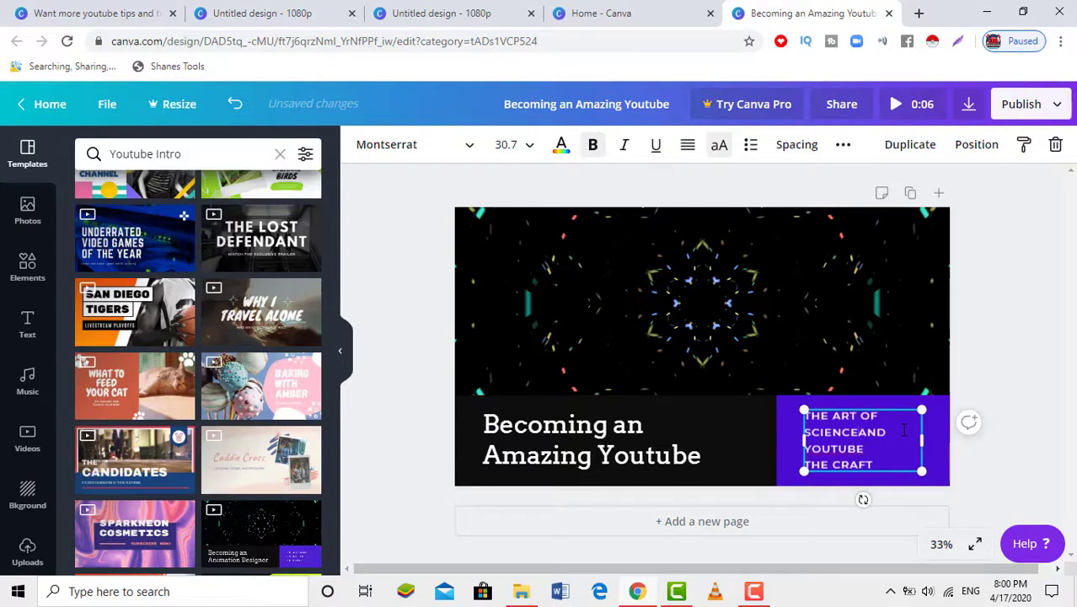
{"action": "key", "text": "BackSpace"}
{"action": "key", "text": "BackSpace"}
{"action": "key", "text": "BackSpace"}
{"action": "key", "text": "BackSpace"}
{"action": "key", "text": "BackSpace"}
{"action": "key", "text": "BackSpace"}
{"action": "key", "text": "BackSpace"}
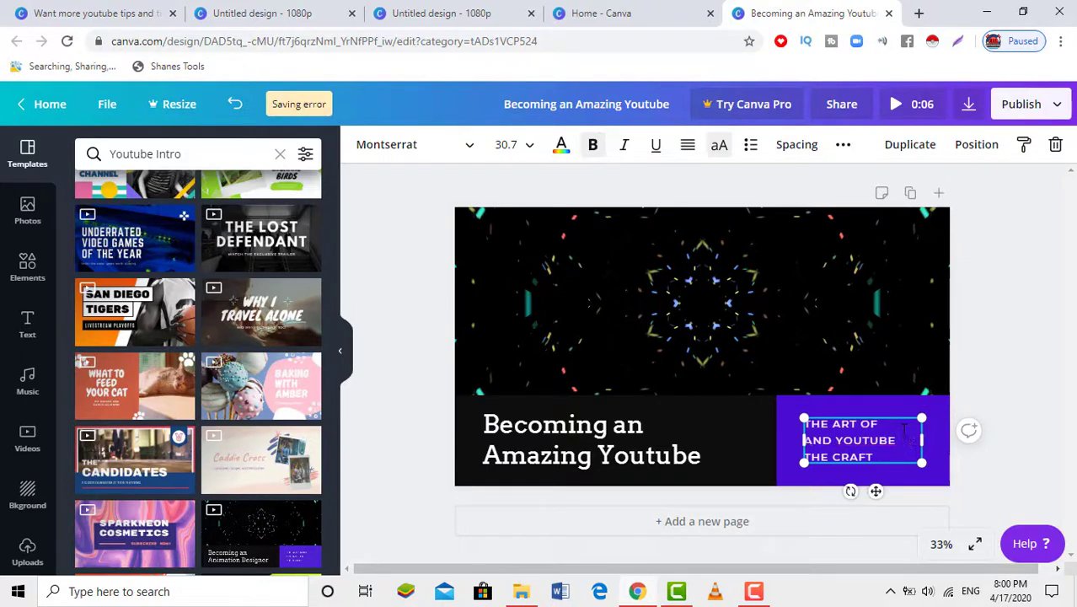
{"action": "key", "text": "Delete"}
{"action": "key", "text": "Delete"}
{"action": "key", "text": "Delete"}
{"action": "key", "text": "Delete"}
{"action": "type", "text": "D"}
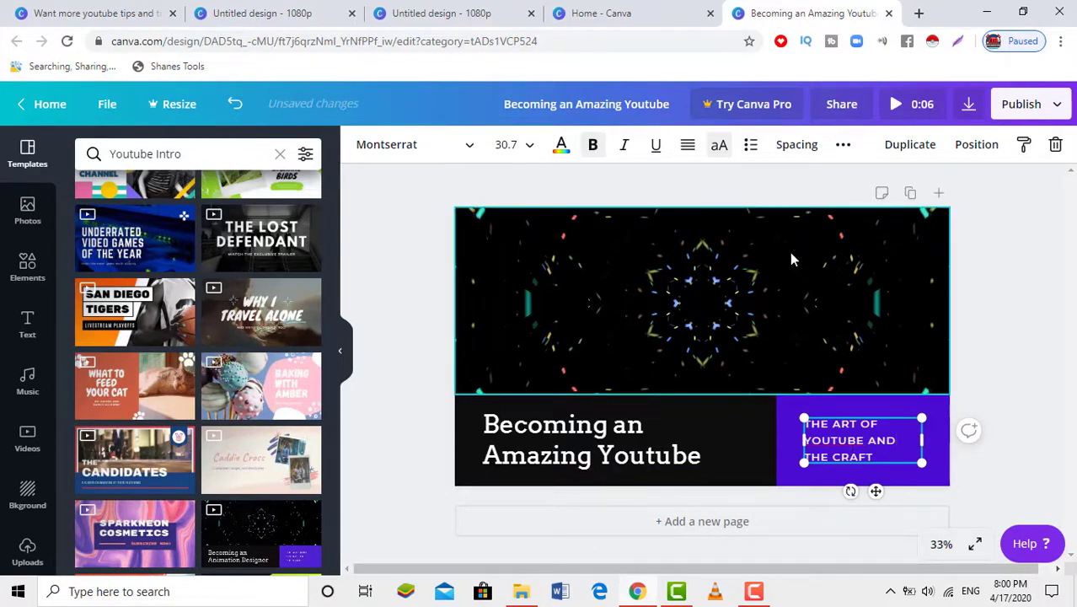
Step: Play the preview of the edited intro to its end, testing the pause and sound controls, and close it
{"action": "left_click", "coordinate": [896, 105]}
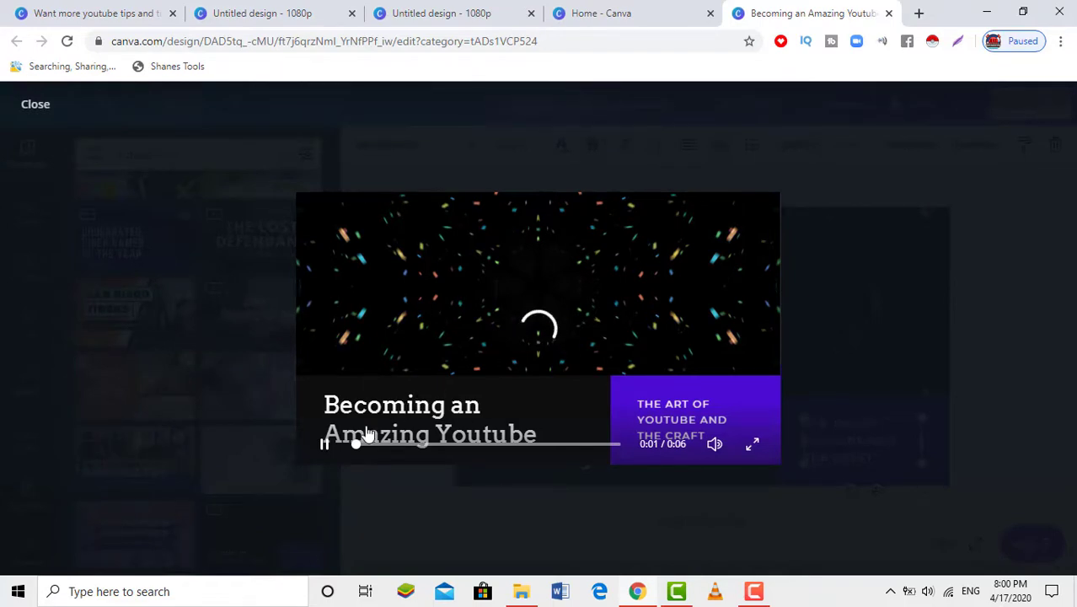
{"action": "left_click", "coordinate": [326, 447]}
{"action": "left_click", "coordinate": [326, 447]}
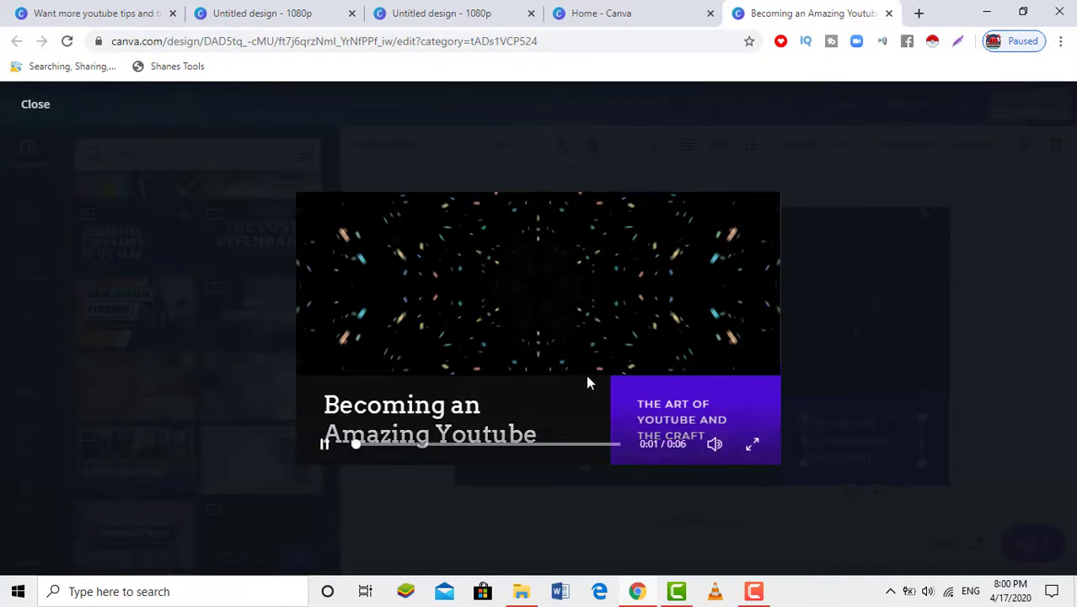
{"action": "left_click", "coordinate": [715, 445]}
{"action": "left_click", "coordinate": [715, 445]}
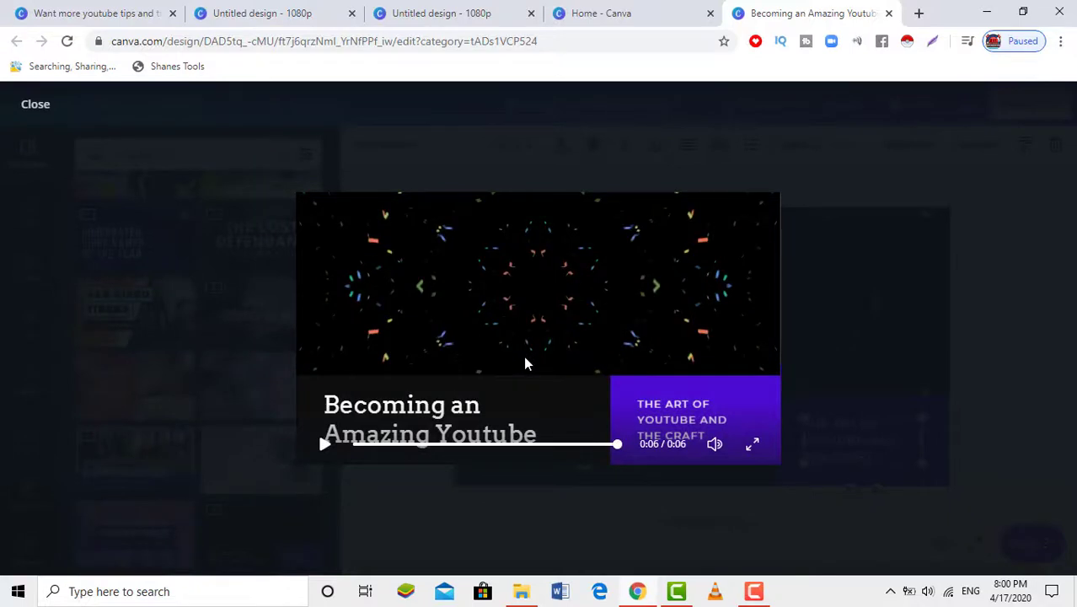
{"action": "left_click", "coordinate": [899, 314]}
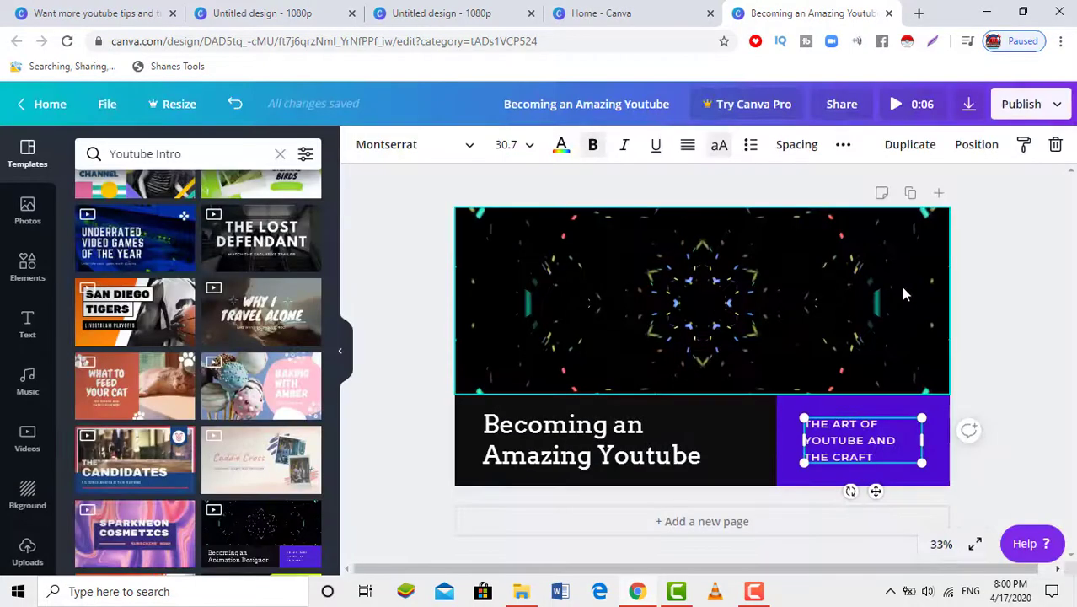
Step: Download the intro with the Video file type and dismiss the Canva Pro trial offer
{"action": "left_click", "coordinate": [969, 104]}
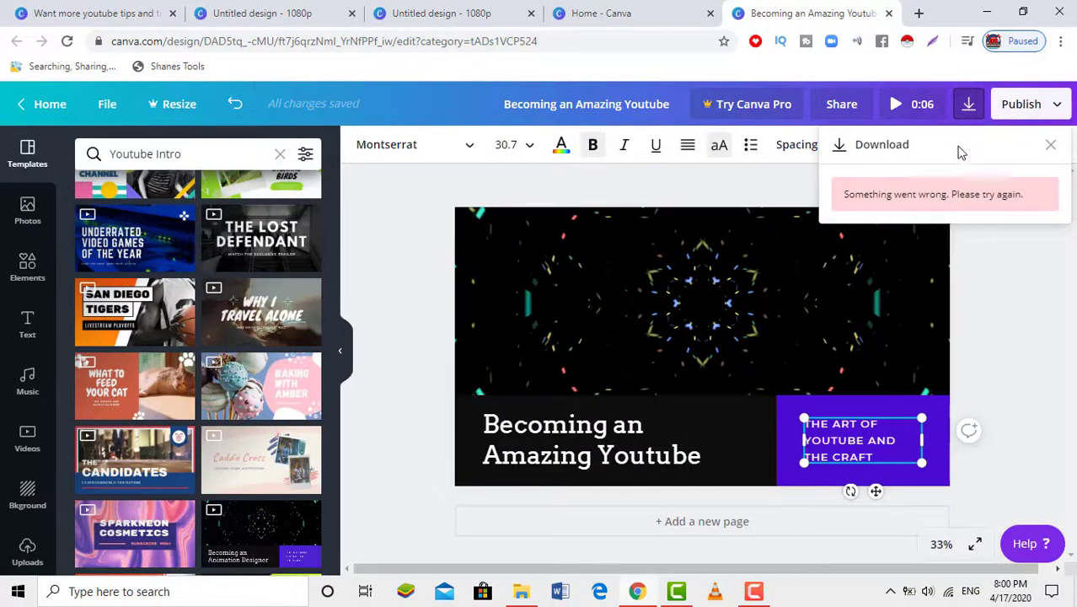
{"action": "left_click", "coordinate": [974, 280]}
{"action": "left_click", "coordinate": [1010, 272]}
{"action": "left_click", "coordinate": [970, 106]}
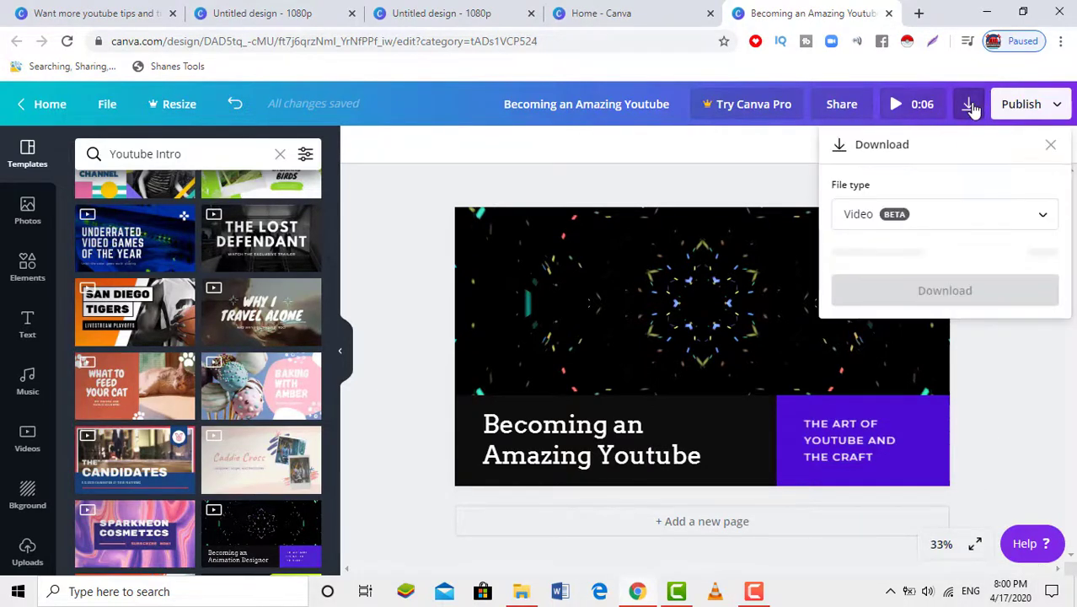
{"action": "left_click", "coordinate": [967, 255]}
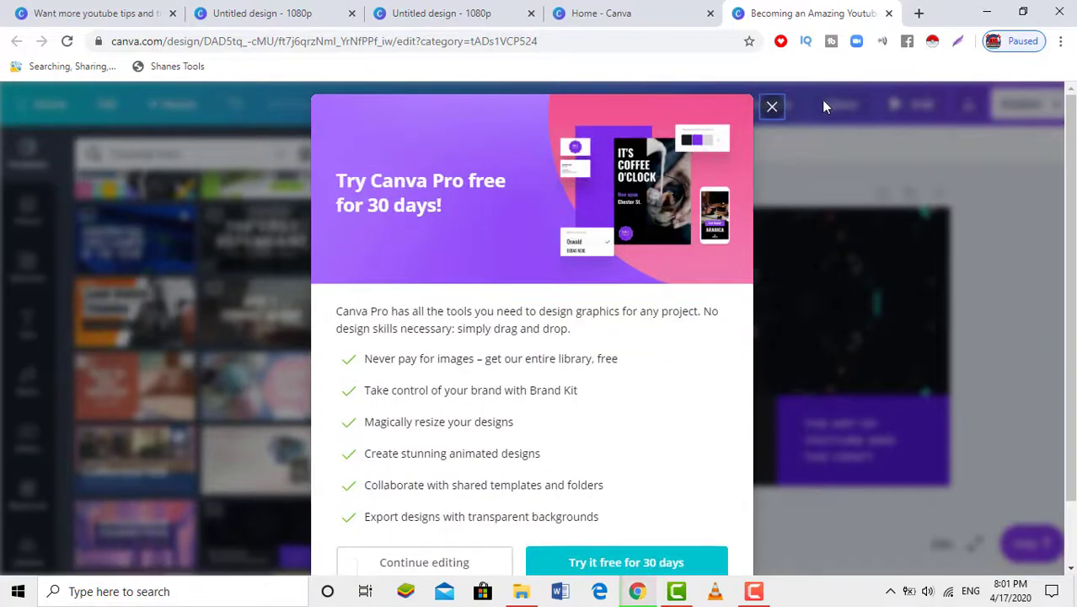
{"action": "left_click", "coordinate": [773, 107]}
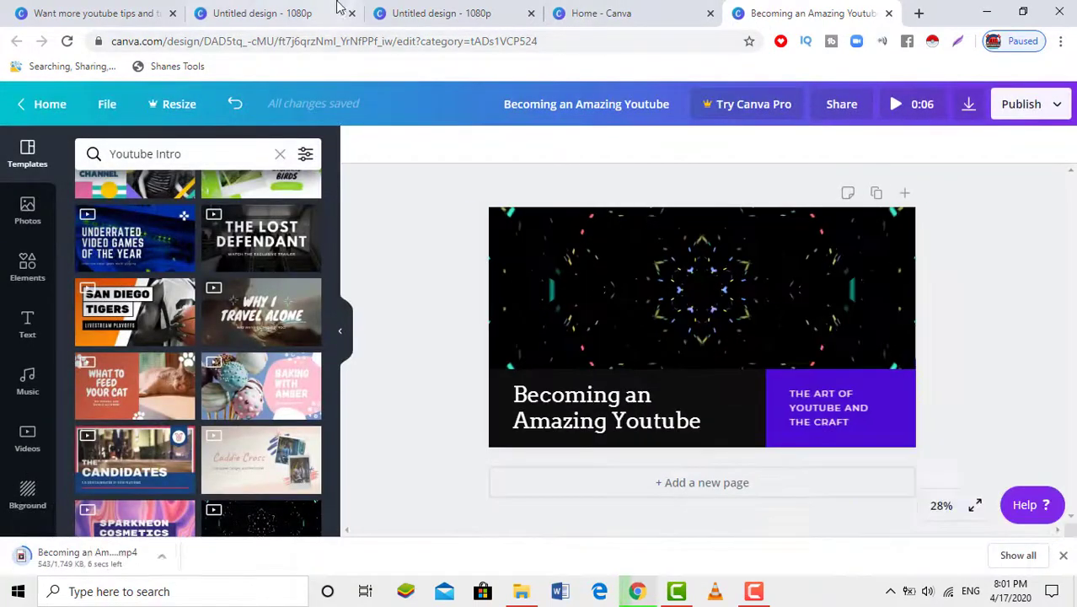
Step: Preview the "Want more youtube tips and tricks?" design, putting the media player window out of the way
{"action": "left_click", "coordinate": [98, 9]}
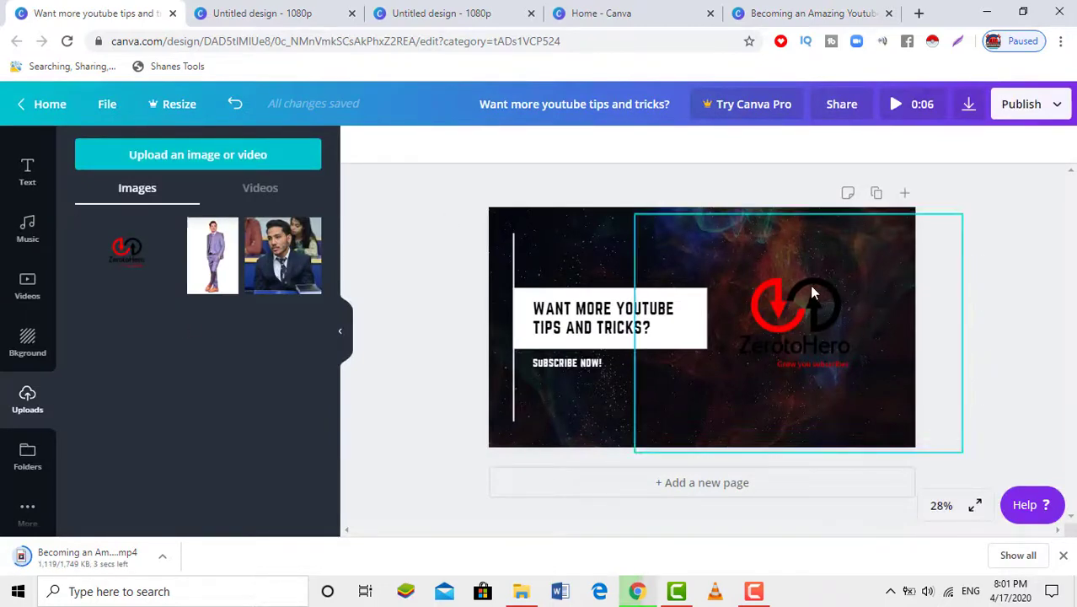
{"action": "left_click", "coordinate": [900, 106]}
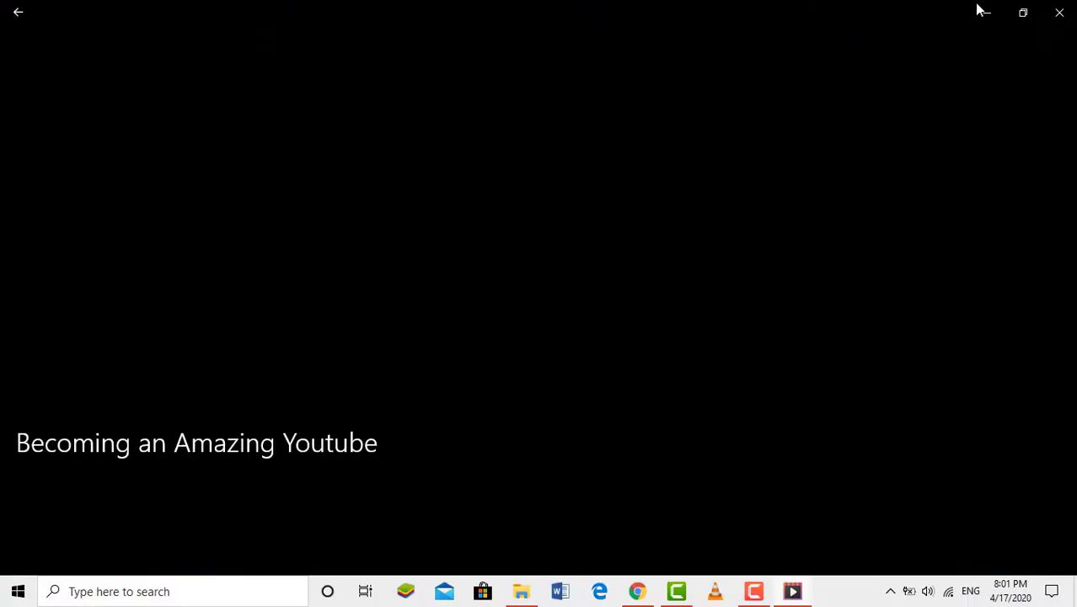
{"action": "left_click", "coordinate": [983, 11]}
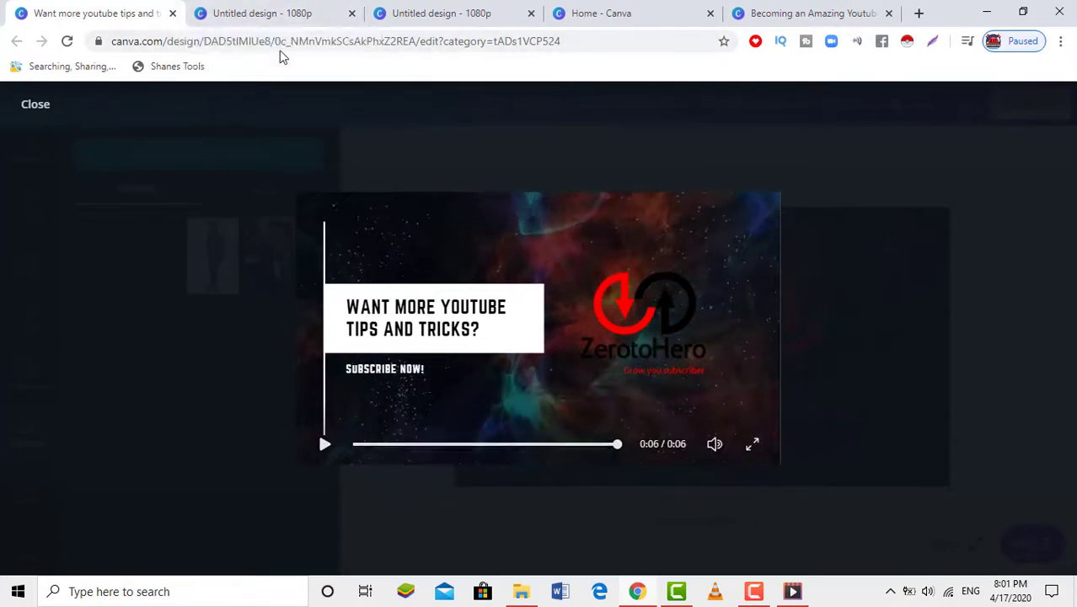
Step: Preview the untitled design with the ZerotoHero logo over the Earth background, and close the preview
{"action": "left_click", "coordinate": [257, 8]}
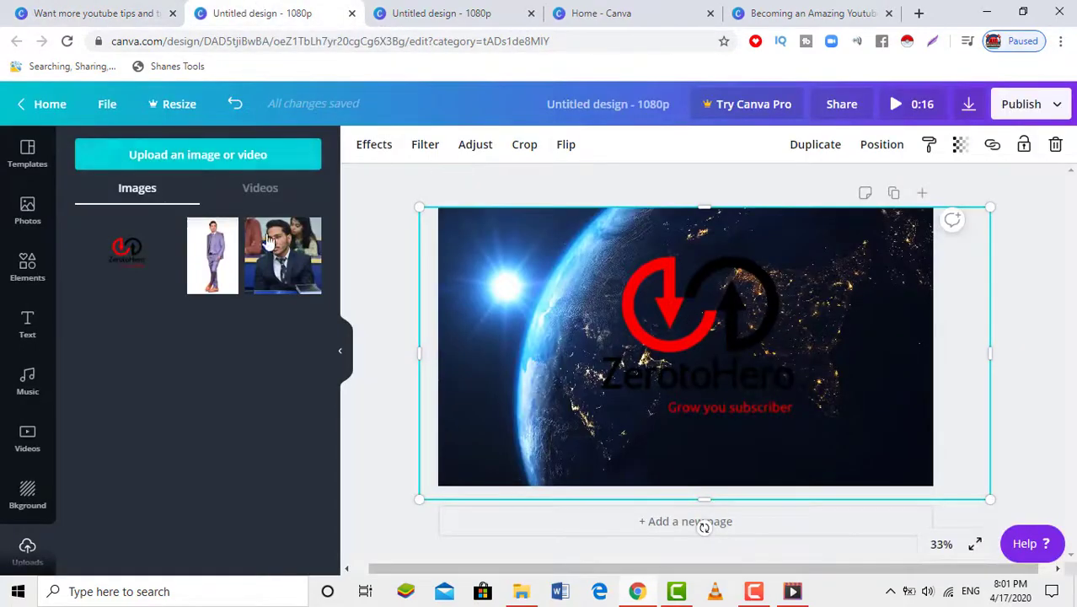
{"action": "left_click", "coordinate": [897, 104]}
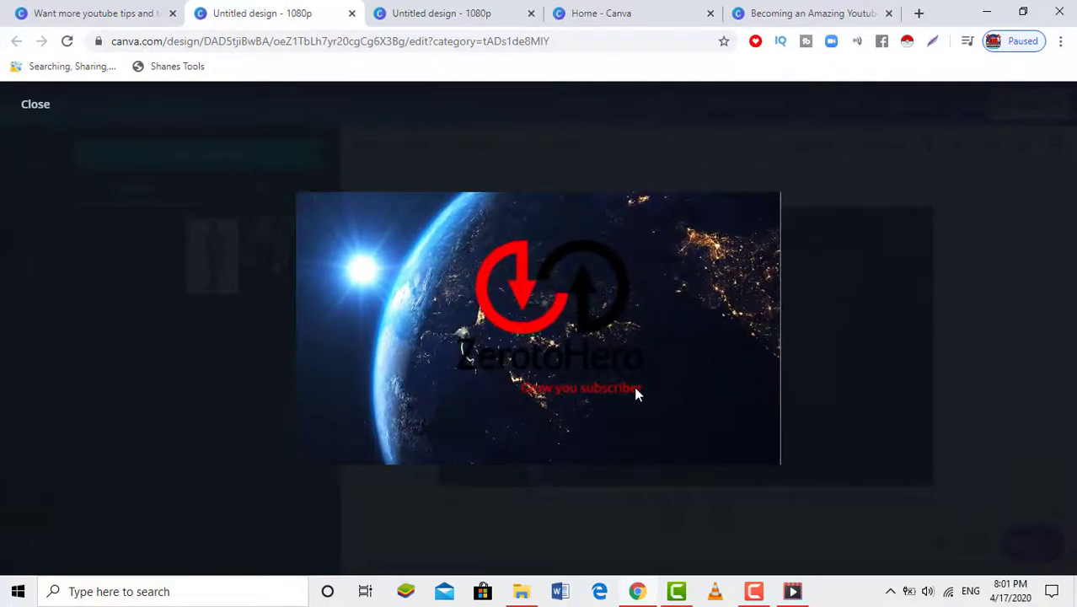
{"action": "left_click", "coordinate": [856, 307]}
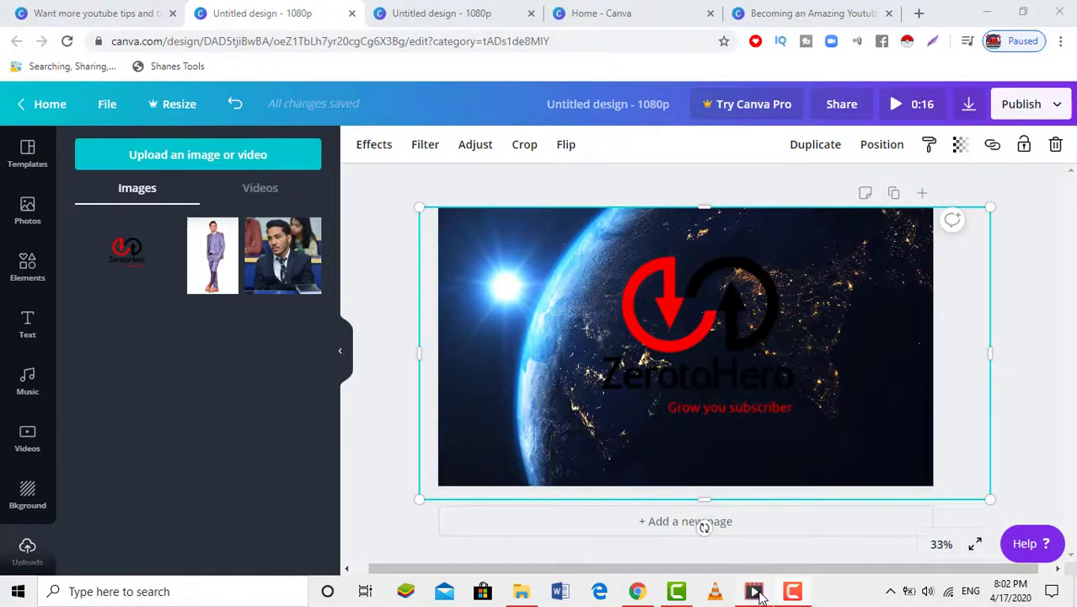
Step: Switch to the media player to watch the downloaded "Becoming an Amazing Youtube" video, and close the player
{"action": "left_click", "coordinate": [754, 592]}
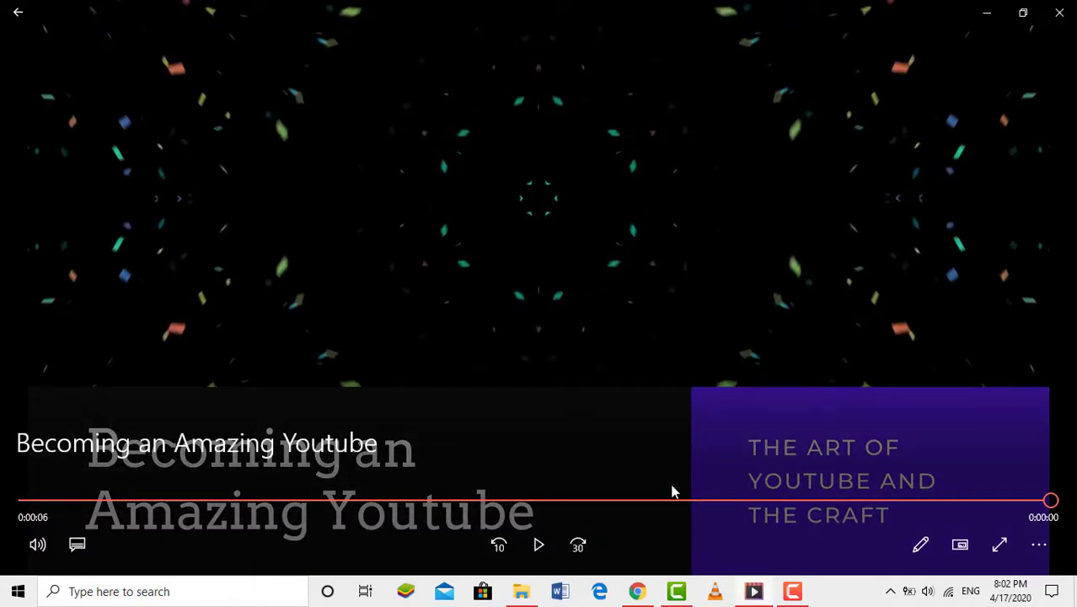
{"action": "left_click", "coordinate": [1060, 25]}
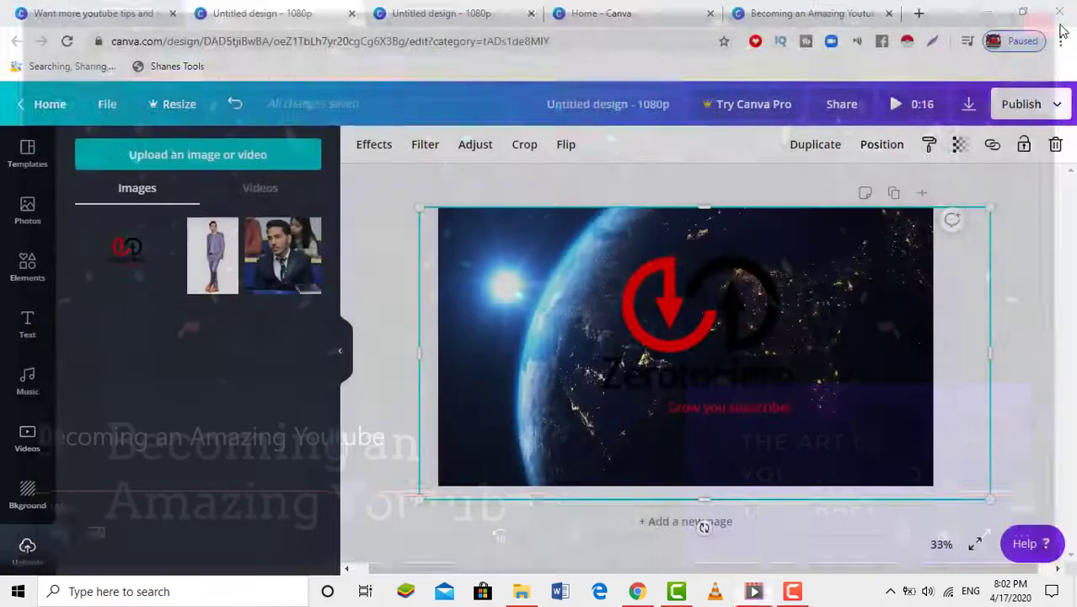